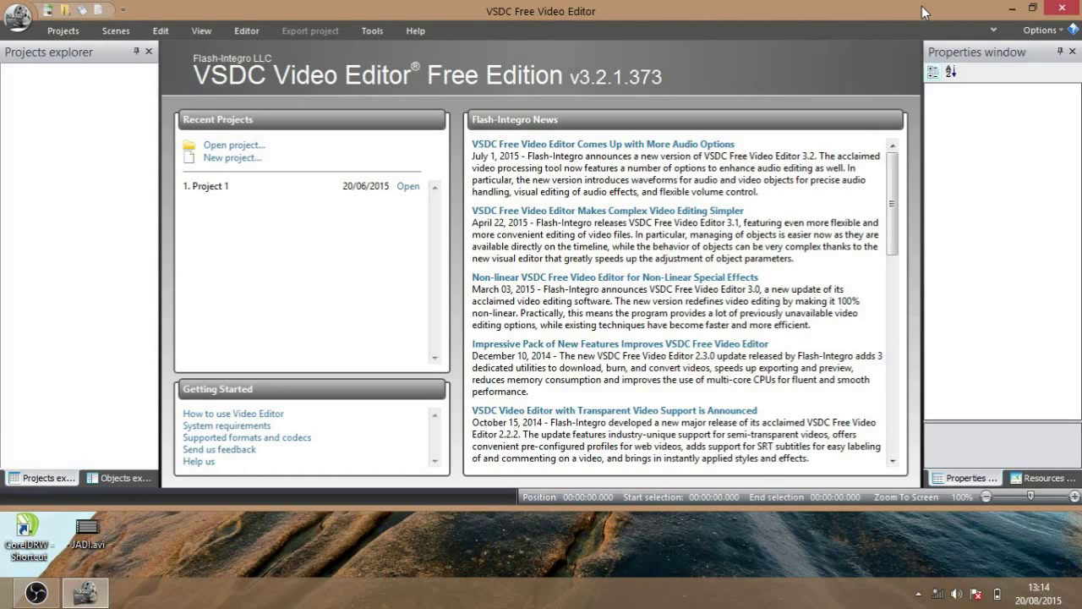
Restore the editor window to full screen and start a new project
{"action": "left_click", "coordinate": [1032, 8]}
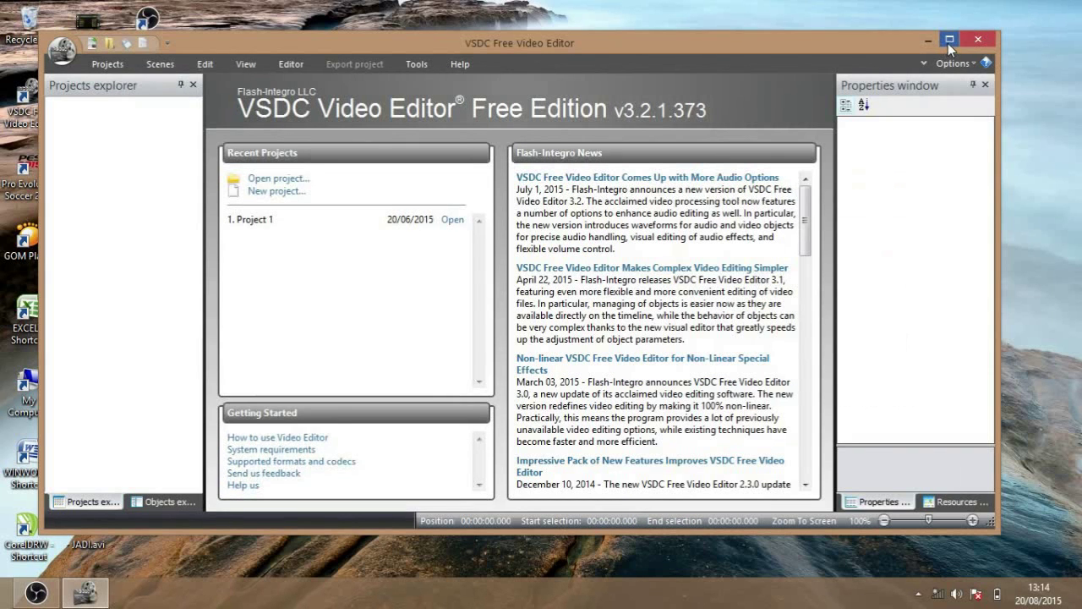
{"action": "left_click", "coordinate": [948, 43]}
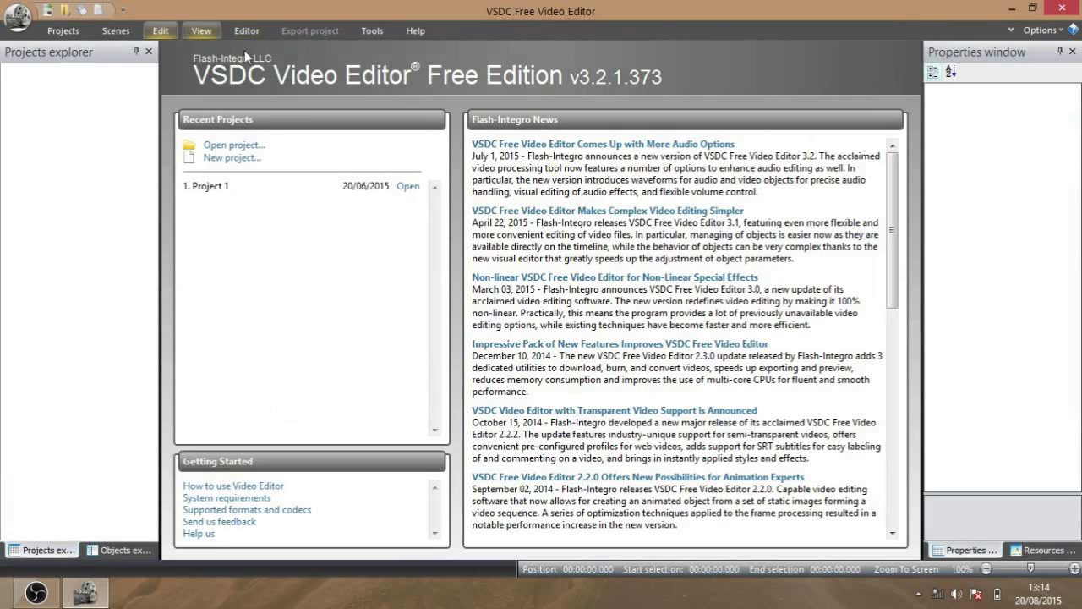
{"action": "left_click", "coordinate": [228, 158]}
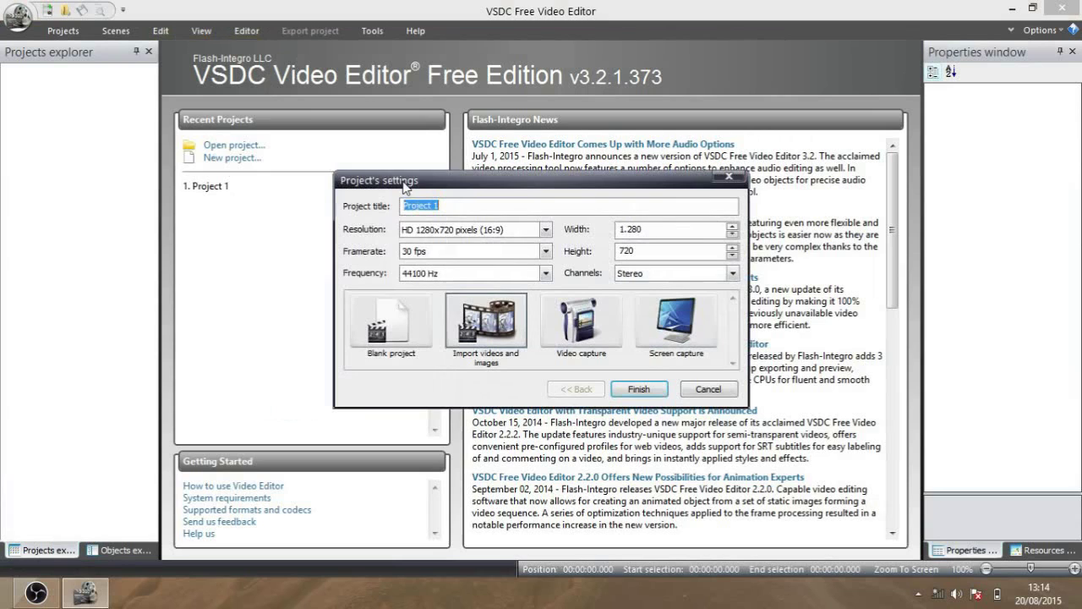
{"action": "left_click", "coordinate": [465, 206]}
Title the project 'bli kadek', keep HD 1280x720 (16:9) resolution, and finish
{"action": "key", "text": "BackSpace"}
{"action": "key", "text": "BackSpace"}
{"action": "key", "text": "BackSpace"}
{"action": "key", "text": "BackSpace"}
{"action": "key", "text": "BackSpace"}
{"action": "type", "text": "b"}
{"action": "left_click", "coordinate": [546, 230]}
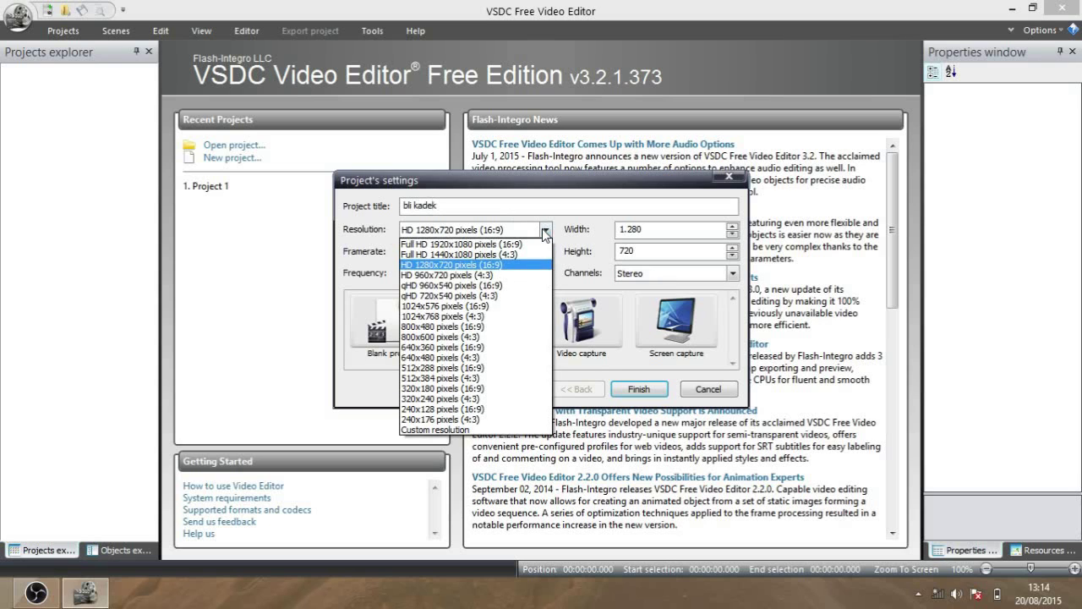
{"action": "left_click", "coordinate": [509, 265]}
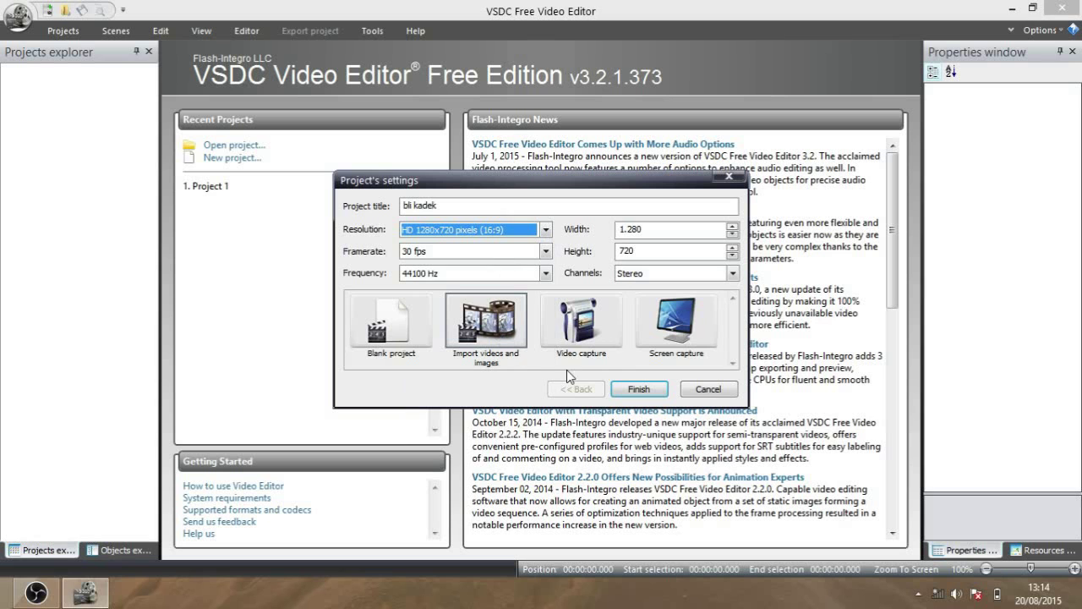
{"action": "left_click", "coordinate": [630, 390]}
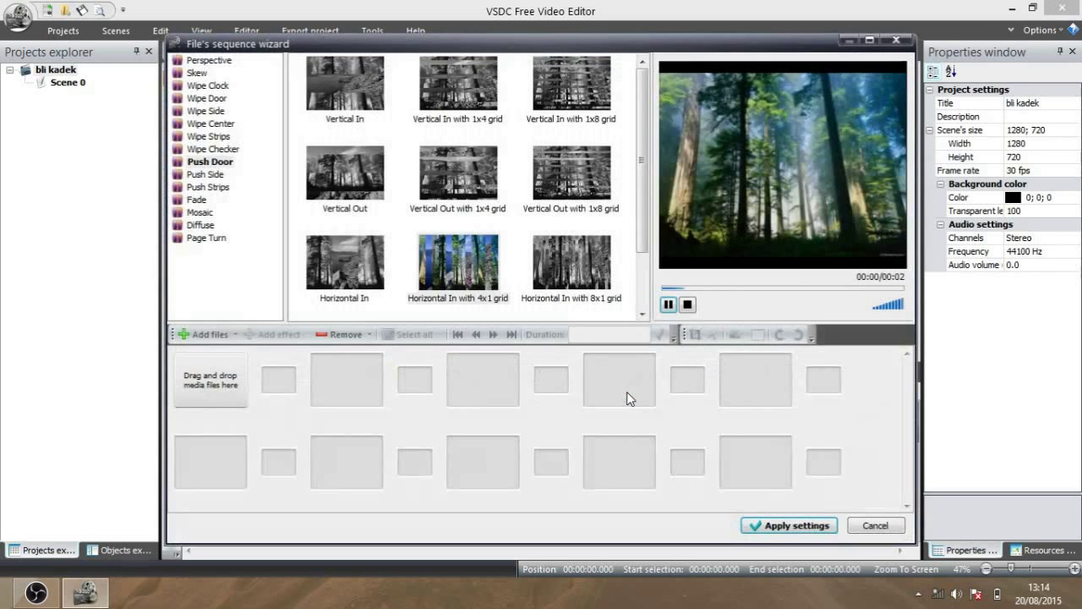
Add intro.avi from the Desktop as the first clip of the sequence
{"action": "left_click", "coordinate": [224, 380]}
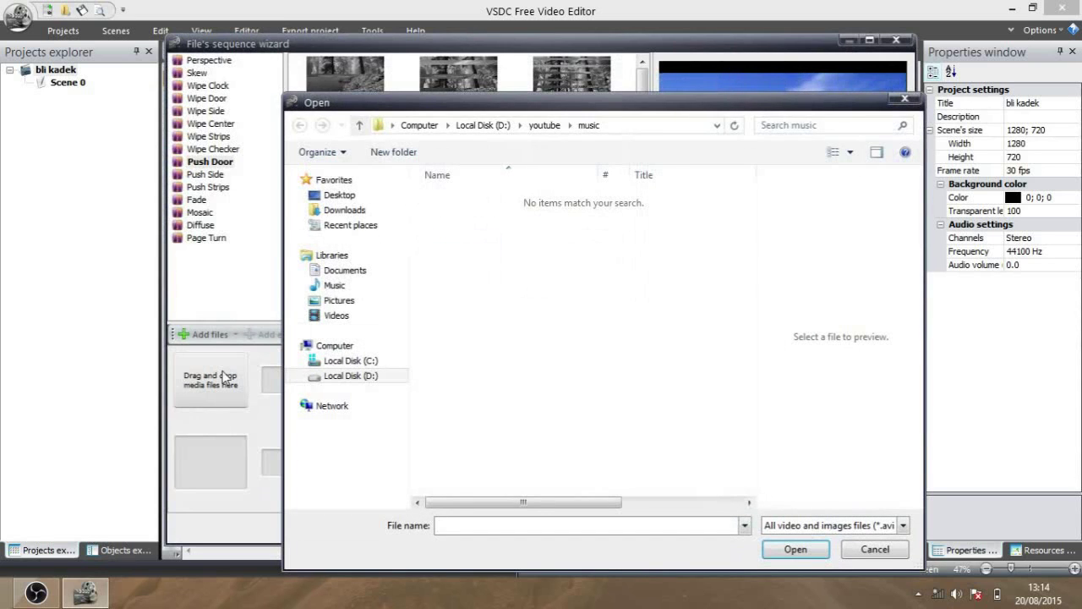
{"action": "left_click", "coordinate": [358, 197]}
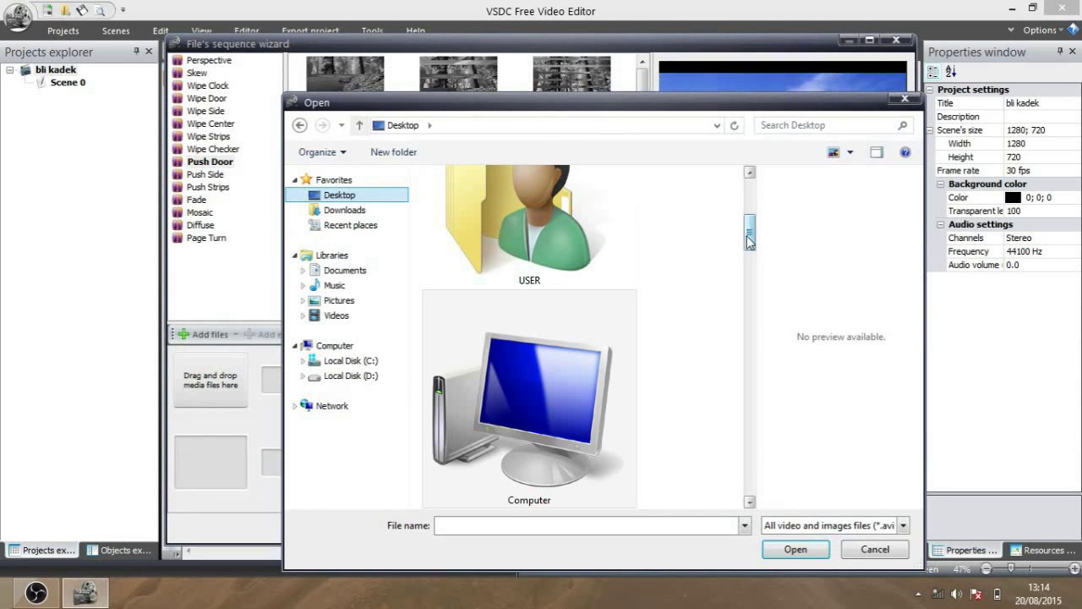
{"action": "left_click_drag", "start_coordinate": [749, 236], "coordinate": [751, 397]}
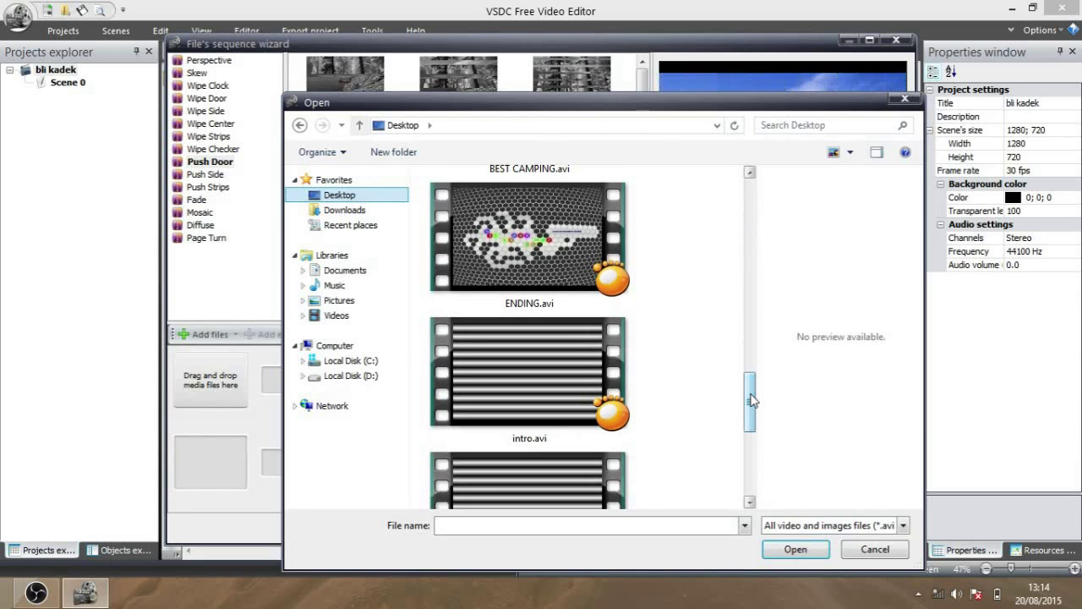
{"action": "left_click", "coordinate": [571, 421]}
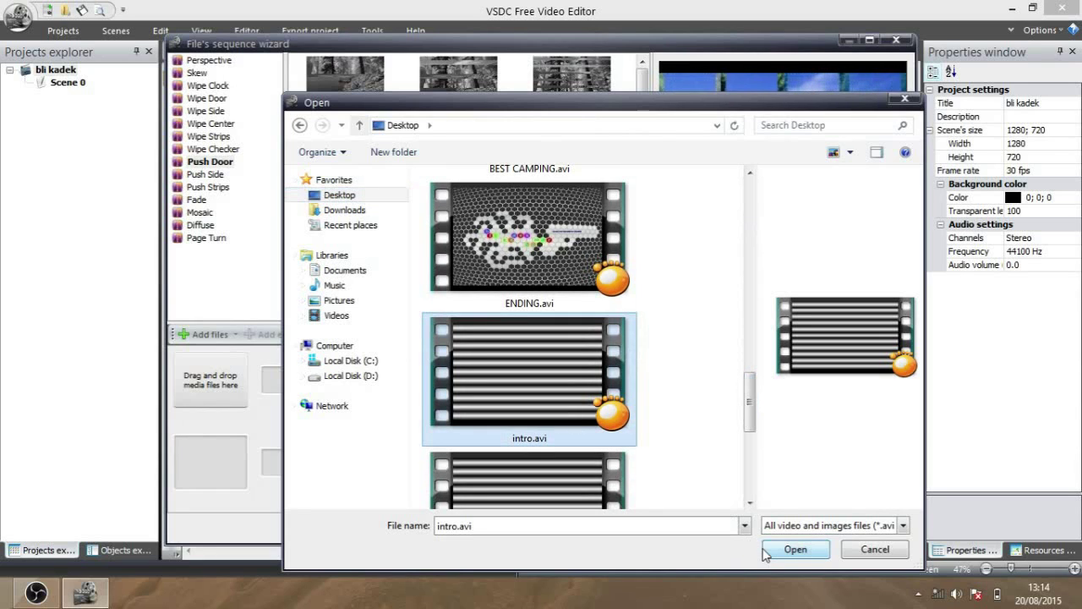
{"action": "left_click", "coordinate": [794, 549]}
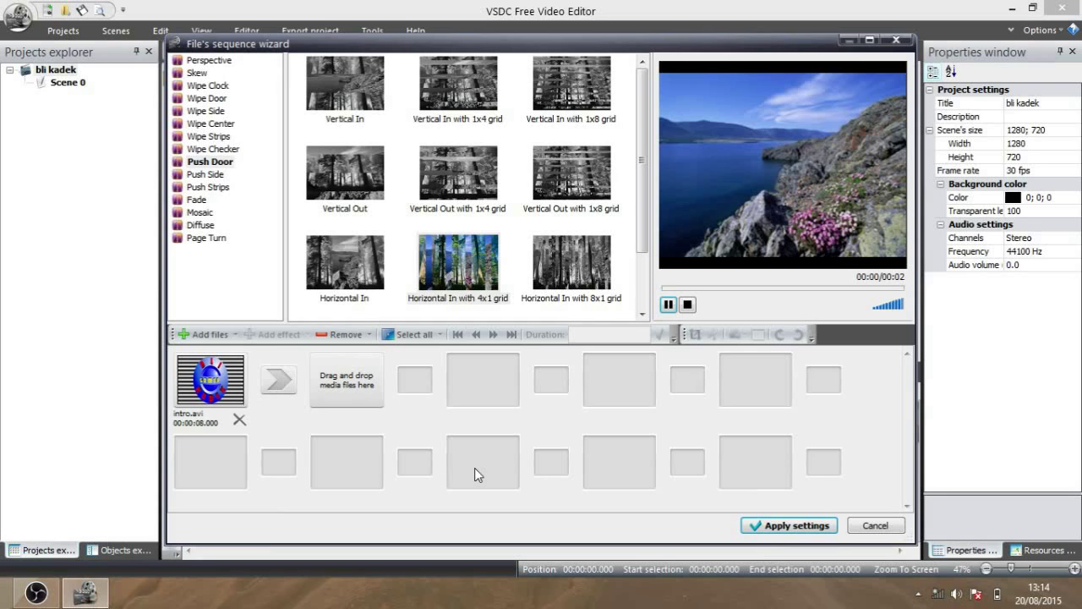
Add sample.avi from the Desktop as the second clip
{"action": "left_click", "coordinate": [363, 378]}
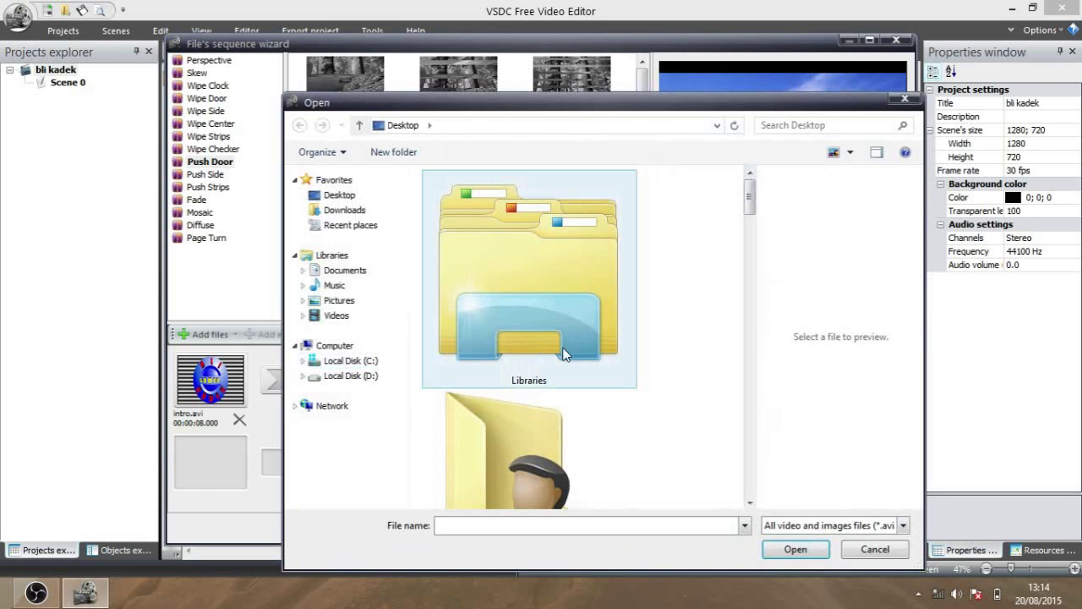
{"action": "left_click_drag", "start_coordinate": [750, 196], "coordinate": [752, 502]}
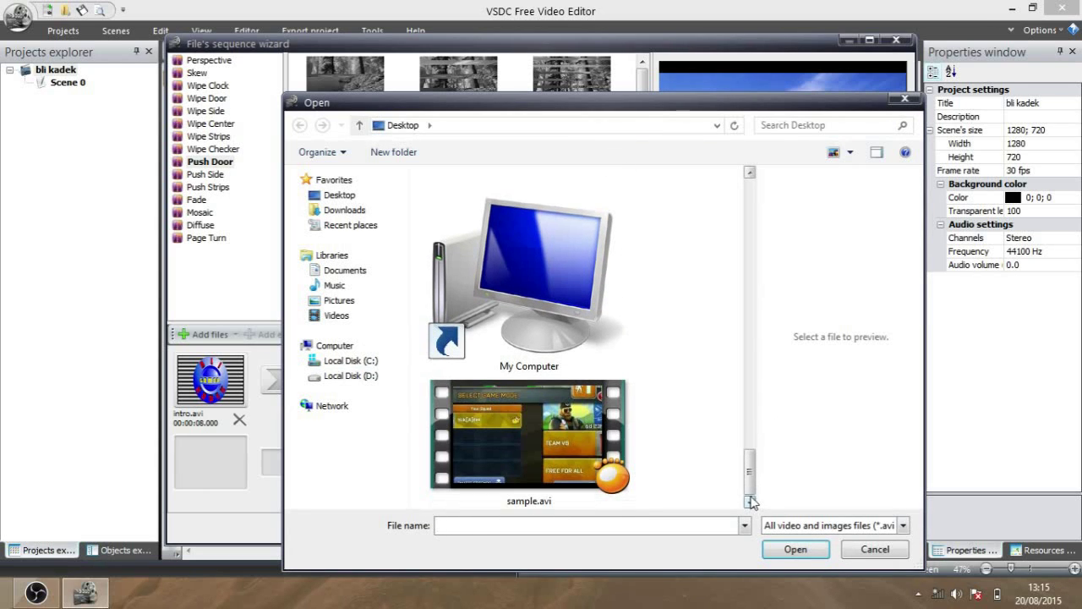
{"action": "double_click", "coordinate": [578, 494]}
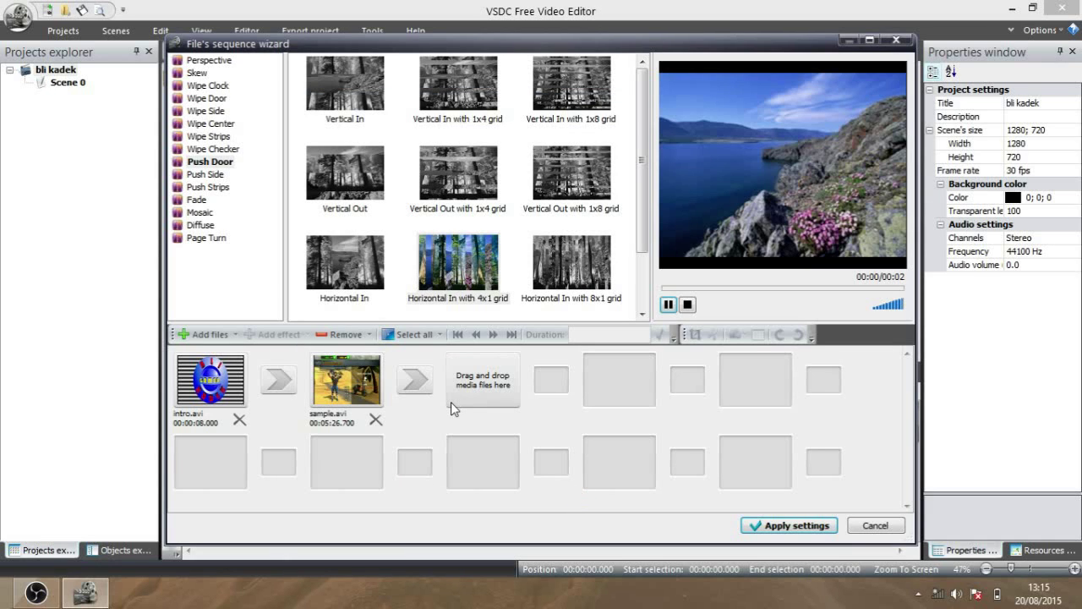
Append ENDING.avi as the third clip, then select the intro–sample transition slot
{"action": "left_click", "coordinate": [464, 399]}
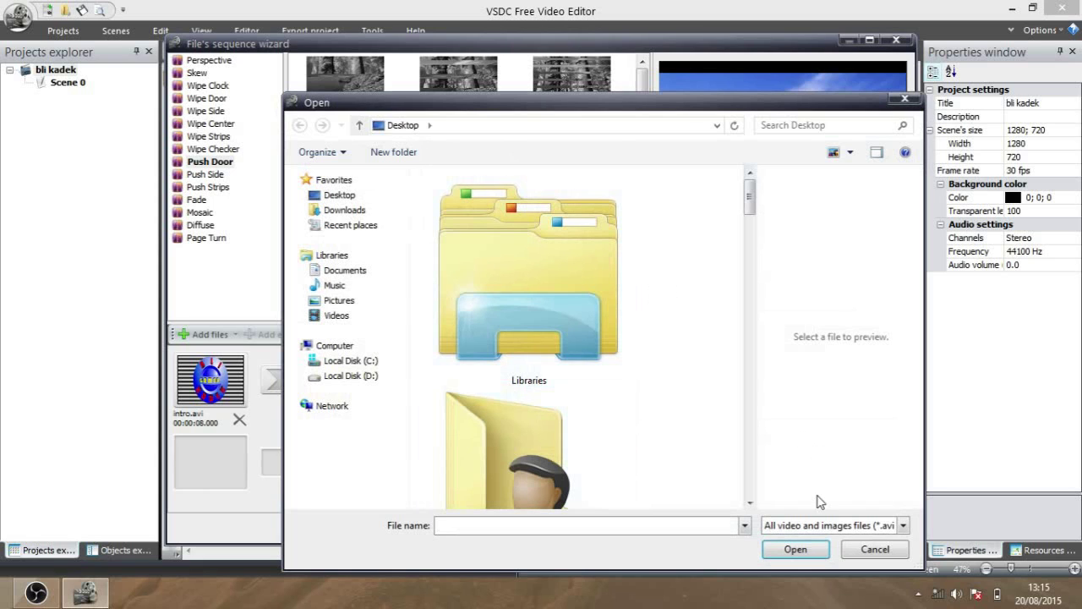
{"action": "left_click", "coordinate": [850, 552]}
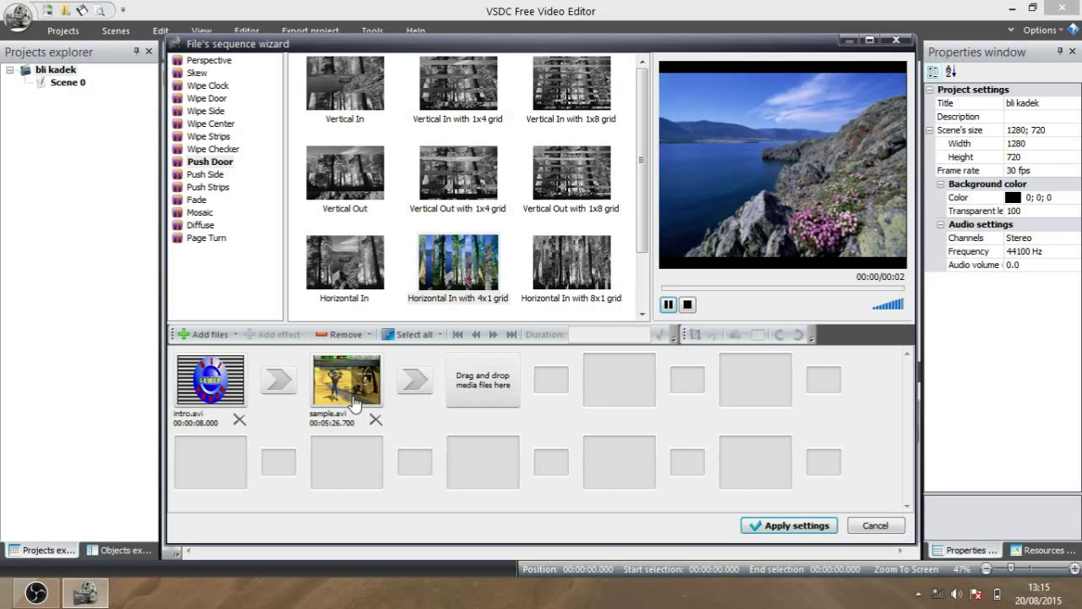
{"action": "left_click", "coordinate": [471, 394]}
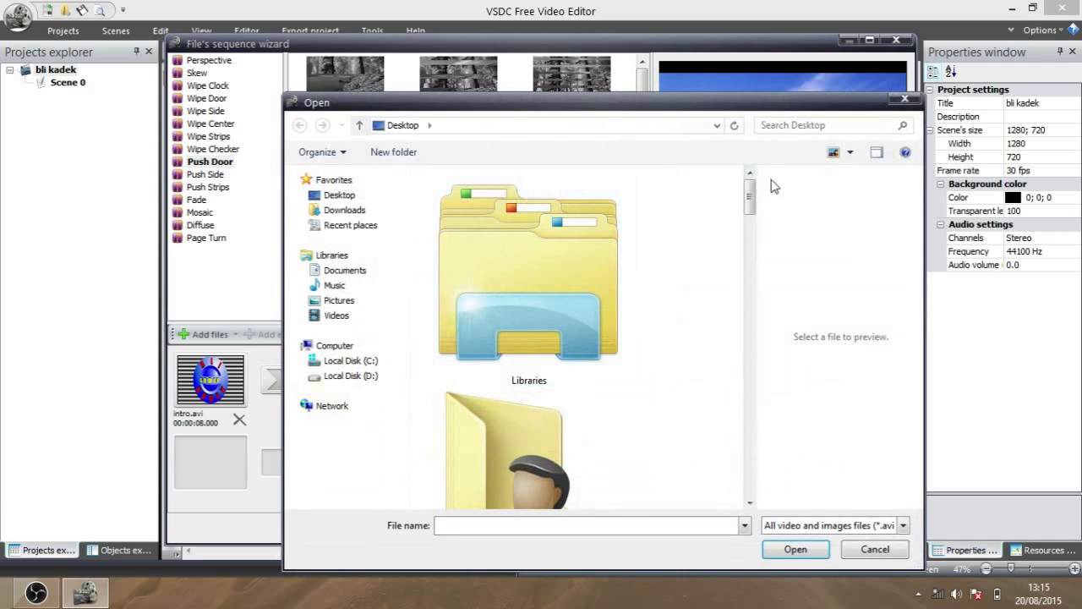
{"action": "left_click_drag", "start_coordinate": [751, 207], "coordinate": [752, 383]}
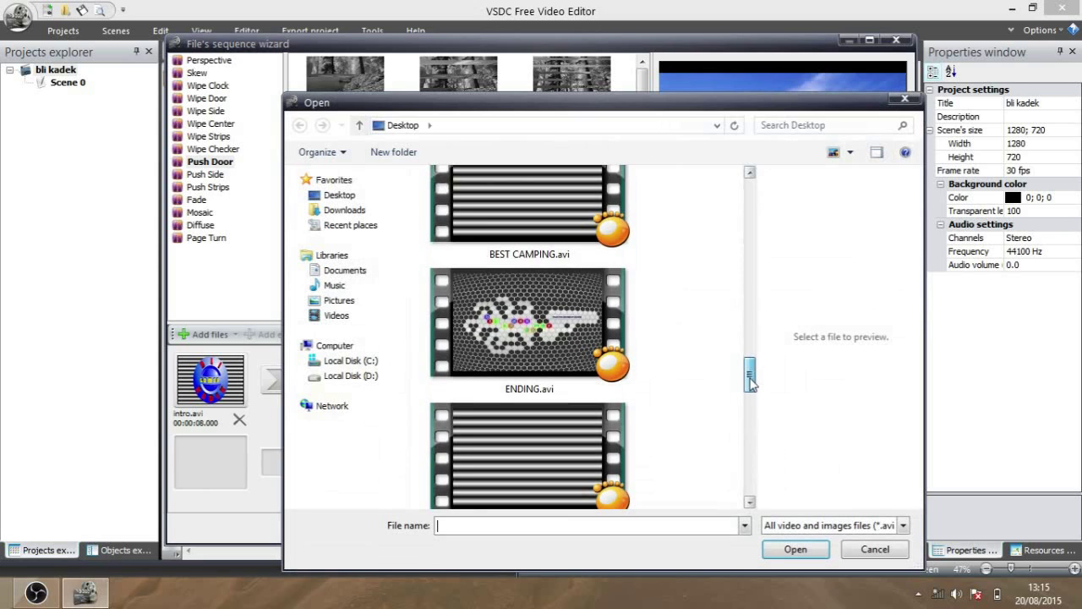
{"action": "left_click", "coordinate": [590, 356]}
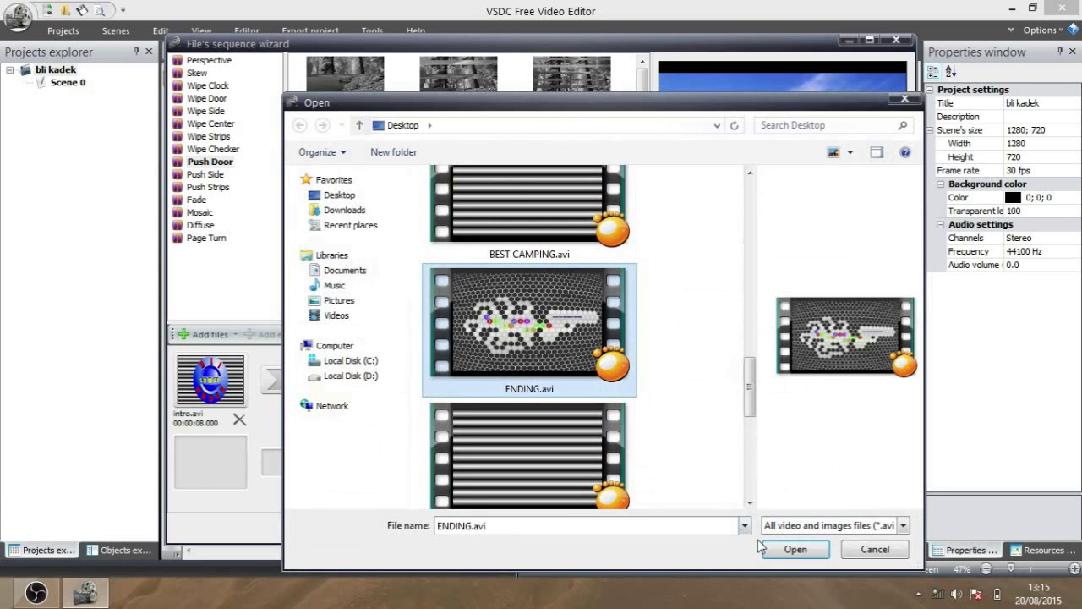
{"action": "left_click", "coordinate": [782, 555]}
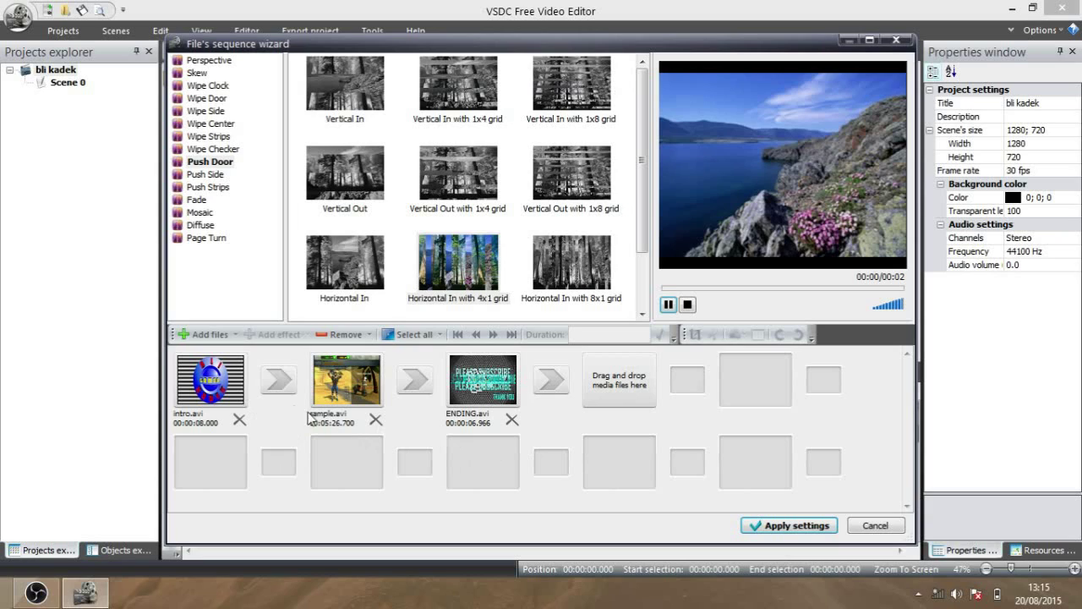
{"action": "left_click", "coordinate": [281, 387]}
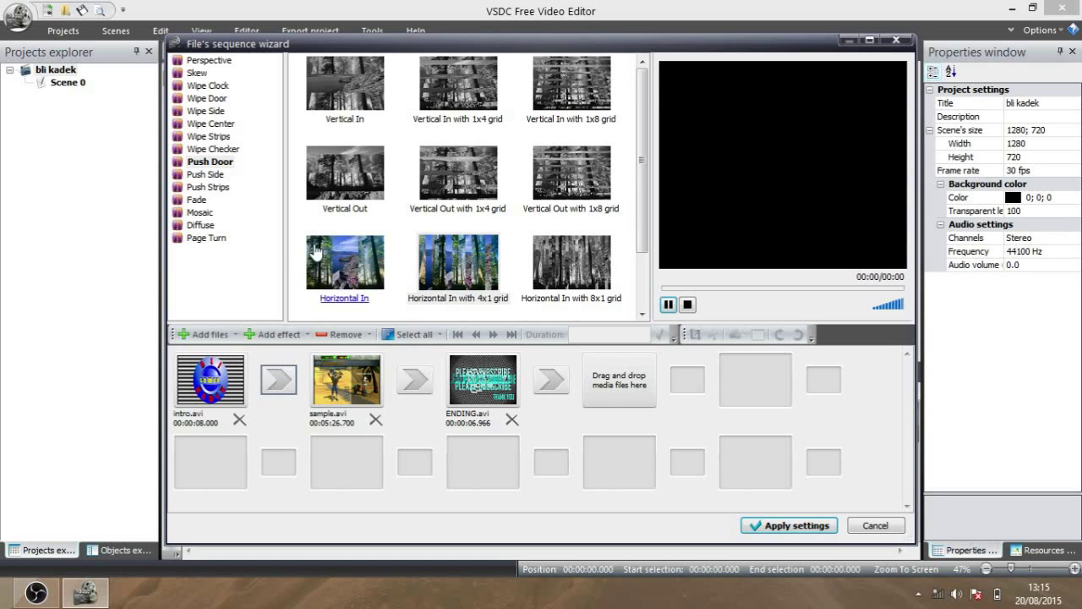
Preview the Wipe Side and Perspective Horizontal, Horizontal 2 and Horizontal 3 transitions
{"action": "left_click", "coordinate": [204, 111]}
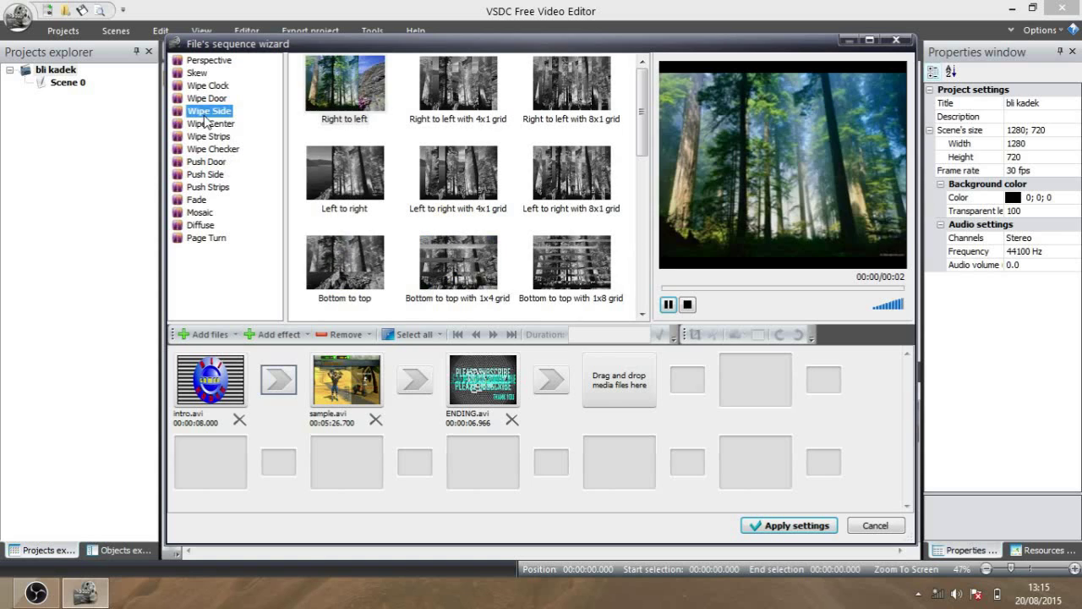
{"action": "left_click", "coordinate": [214, 63]}
{"action": "left_click", "coordinate": [349, 99]}
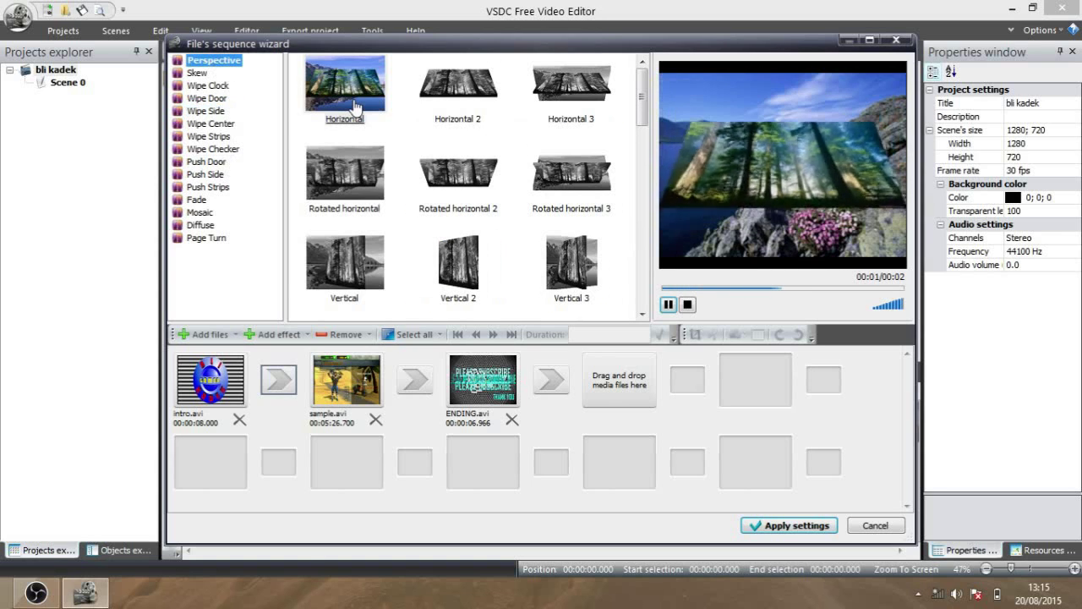
{"action": "left_click", "coordinate": [426, 98]}
{"action": "left_click", "coordinate": [552, 108]}
Apply the Push Door Horizontal In transition between intro.avi and sample.avi and build the sequence
{"action": "left_click", "coordinate": [212, 123]}
{"action": "left_click", "coordinate": [212, 162]}
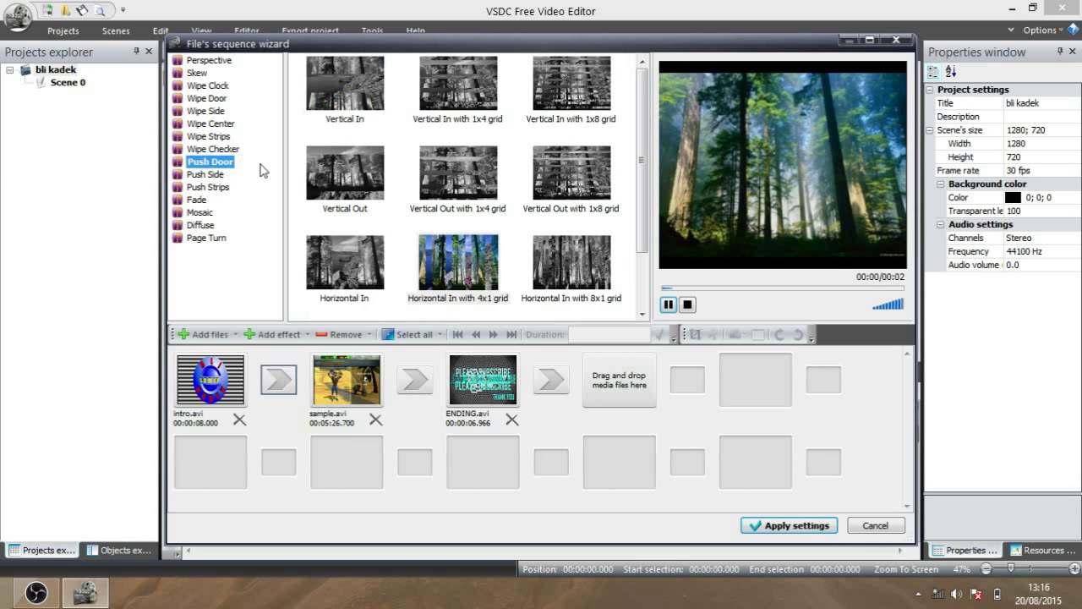
{"action": "left_click", "coordinate": [342, 267]}
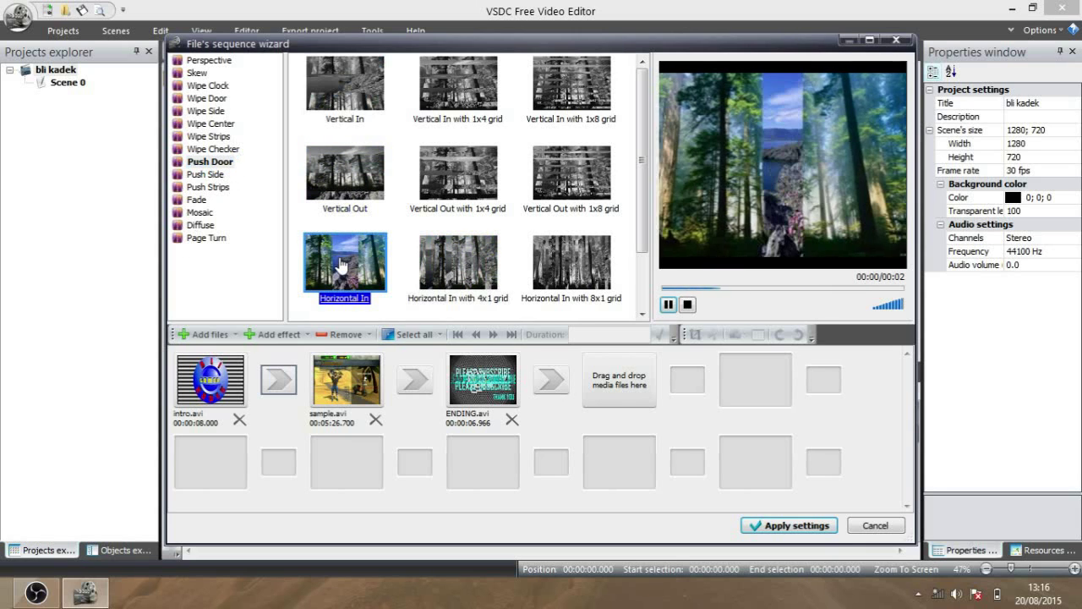
{"action": "left_click", "coordinate": [275, 341]}
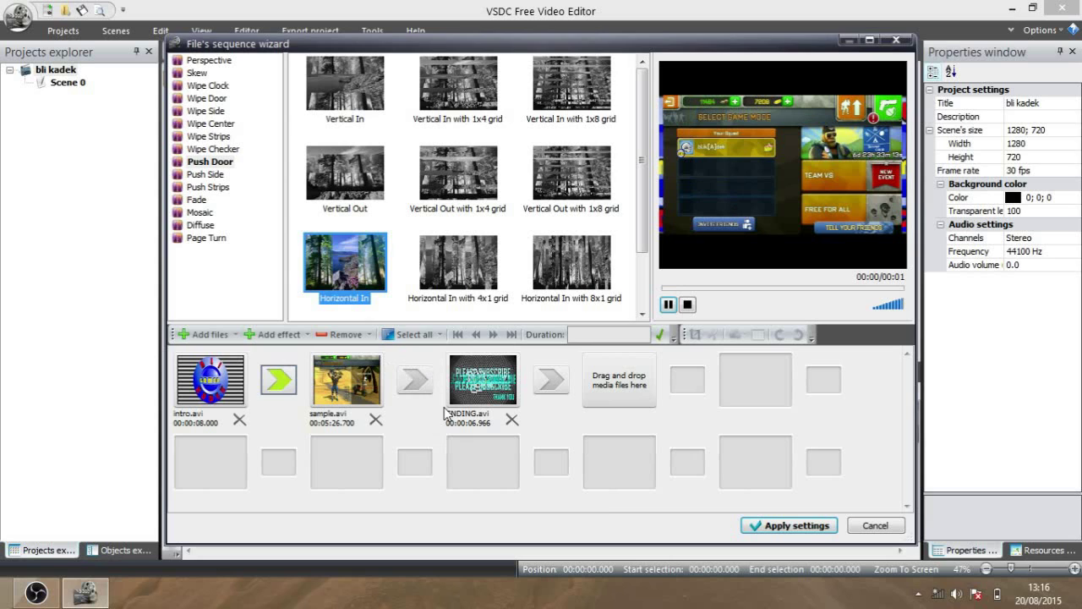
{"action": "left_click", "coordinate": [763, 525]}
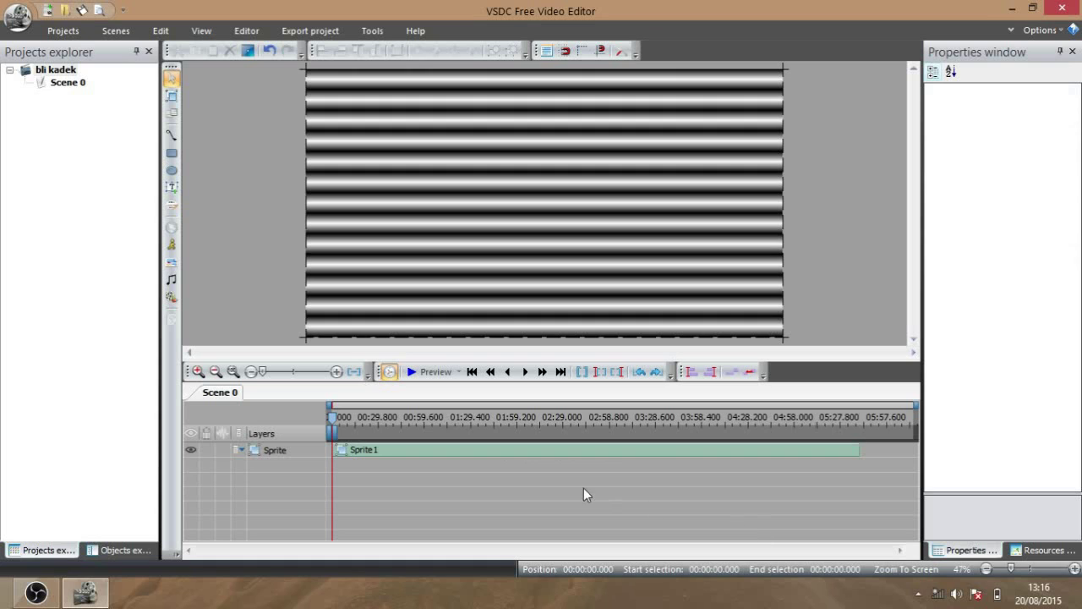
Expand Scene 0's object tree and view the effects on intro_1
{"action": "left_click", "coordinate": [648, 453]}
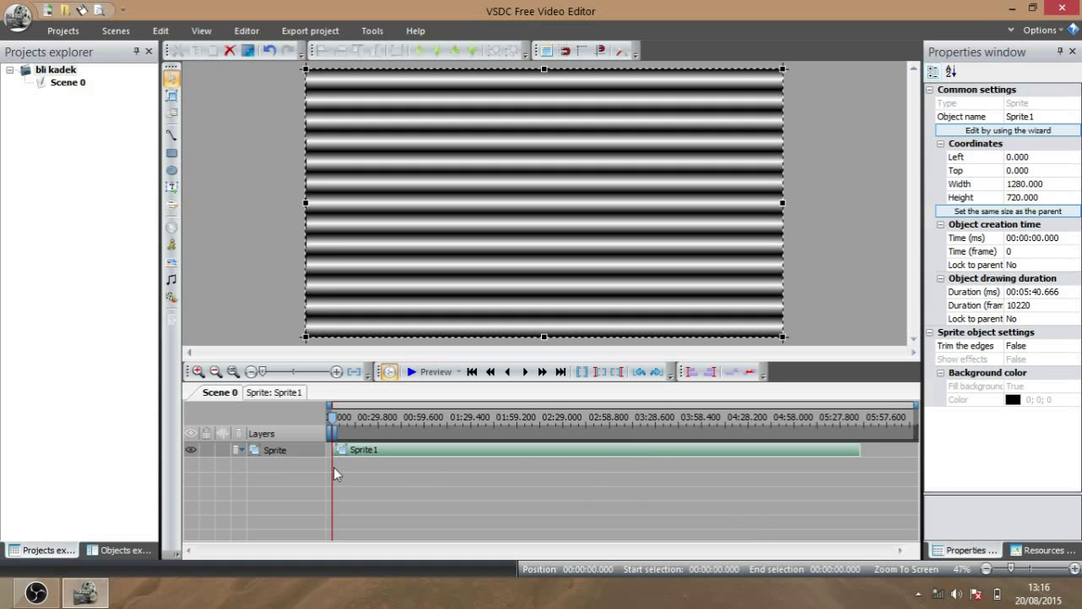
{"action": "left_click", "coordinate": [68, 82]}
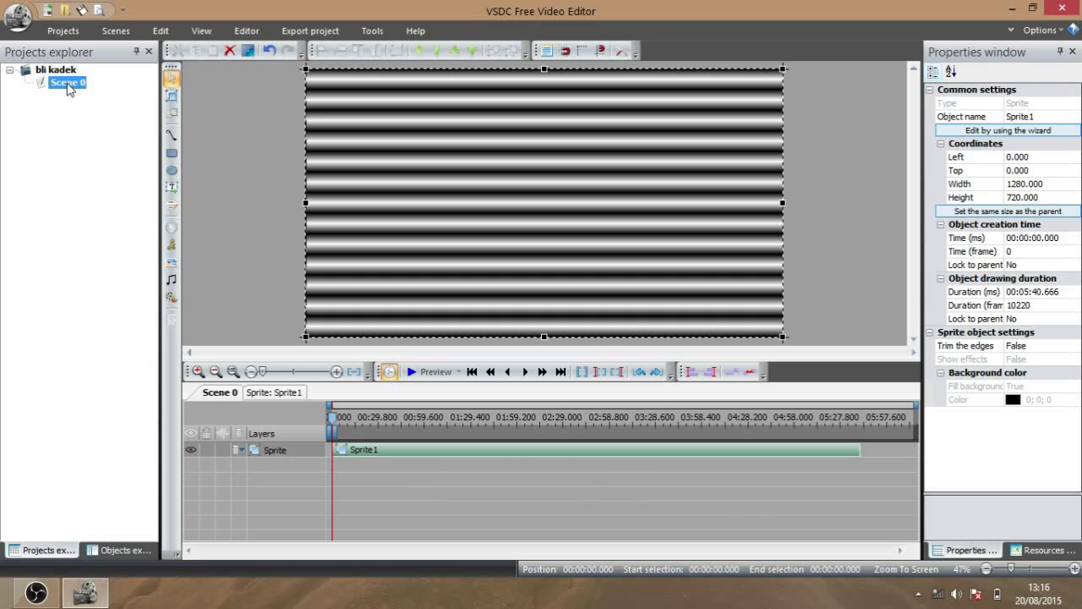
{"action": "double_click", "coordinate": [68, 85]}
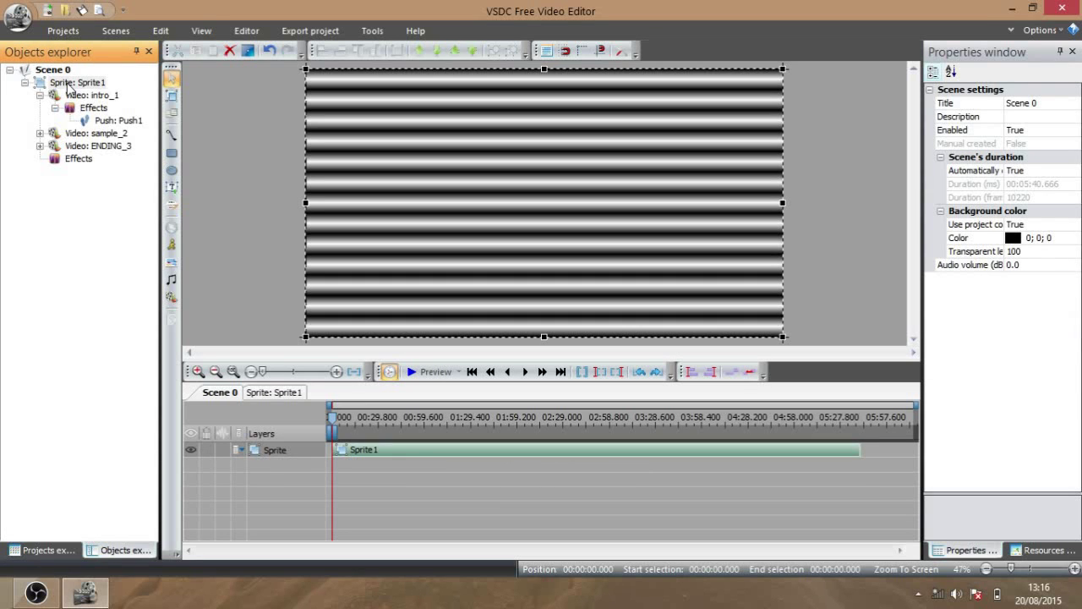
{"action": "left_click", "coordinate": [76, 95]}
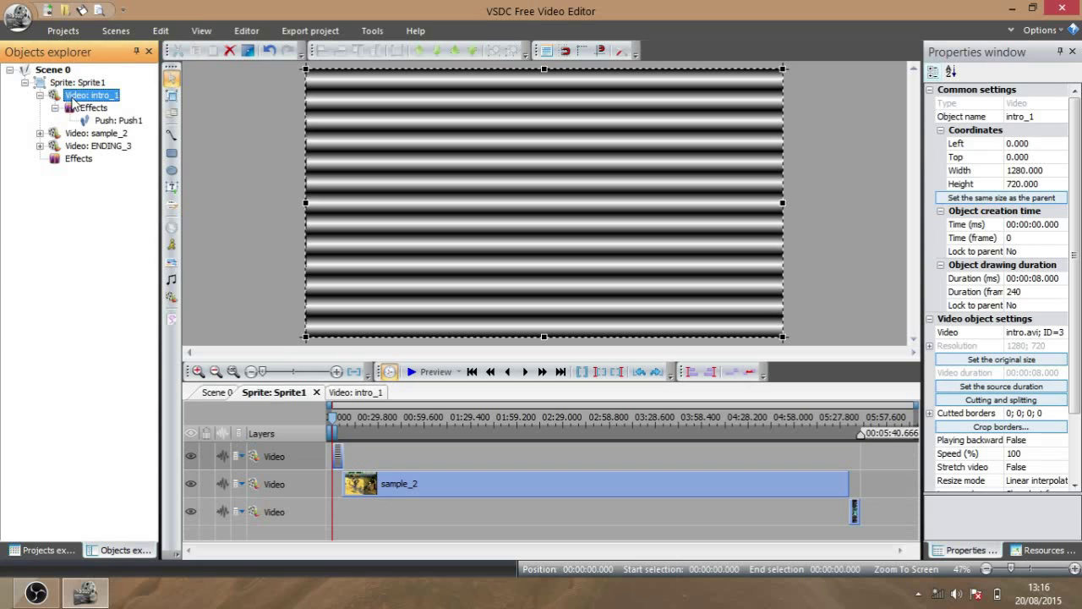
{"action": "double_click", "coordinate": [91, 109]}
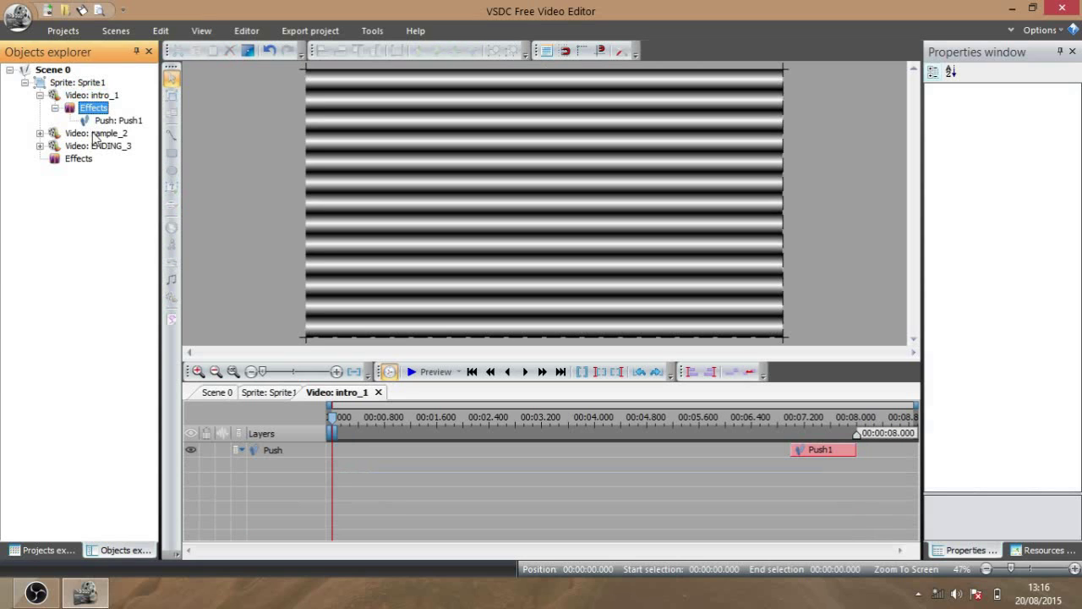
Inspect the sample_2 and ENDING_3 layers and move the playhead to about 00:43.9
{"action": "left_click", "coordinate": [95, 135]}
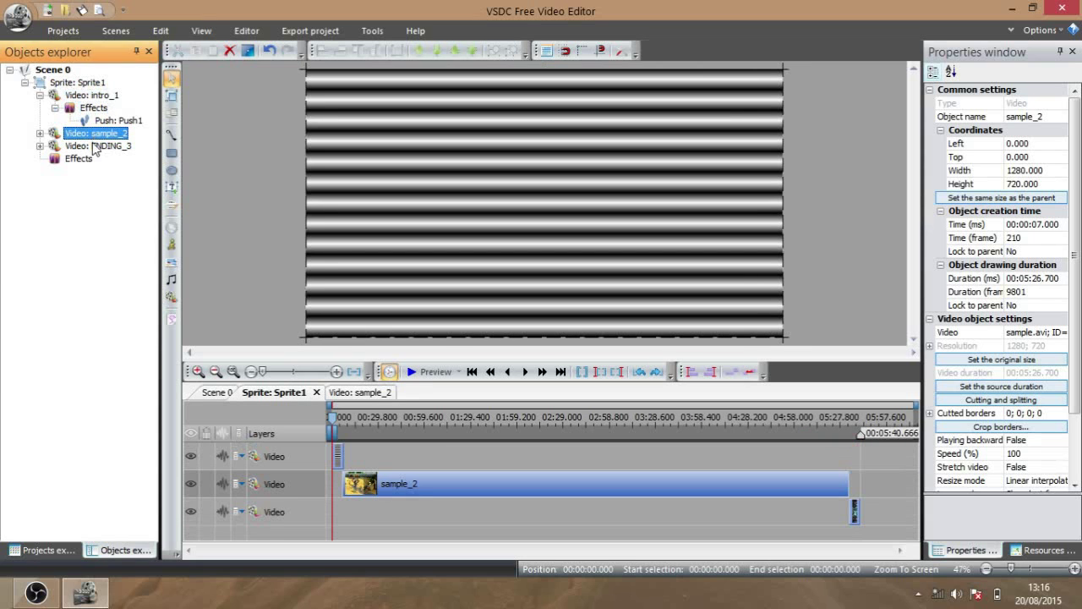
{"action": "left_click", "coordinate": [94, 146]}
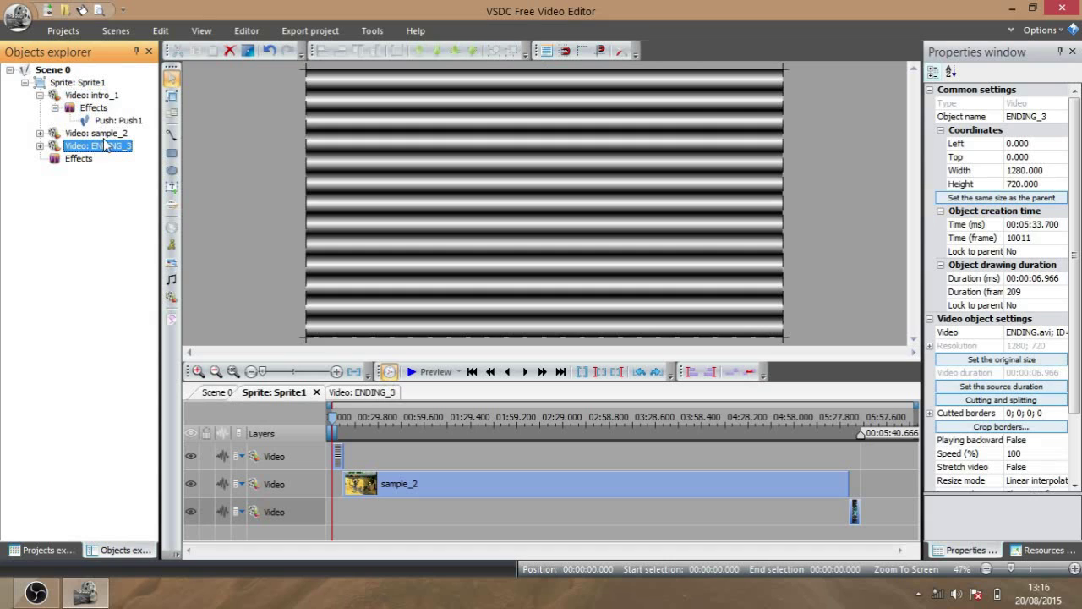
{"action": "left_click", "coordinate": [110, 135]}
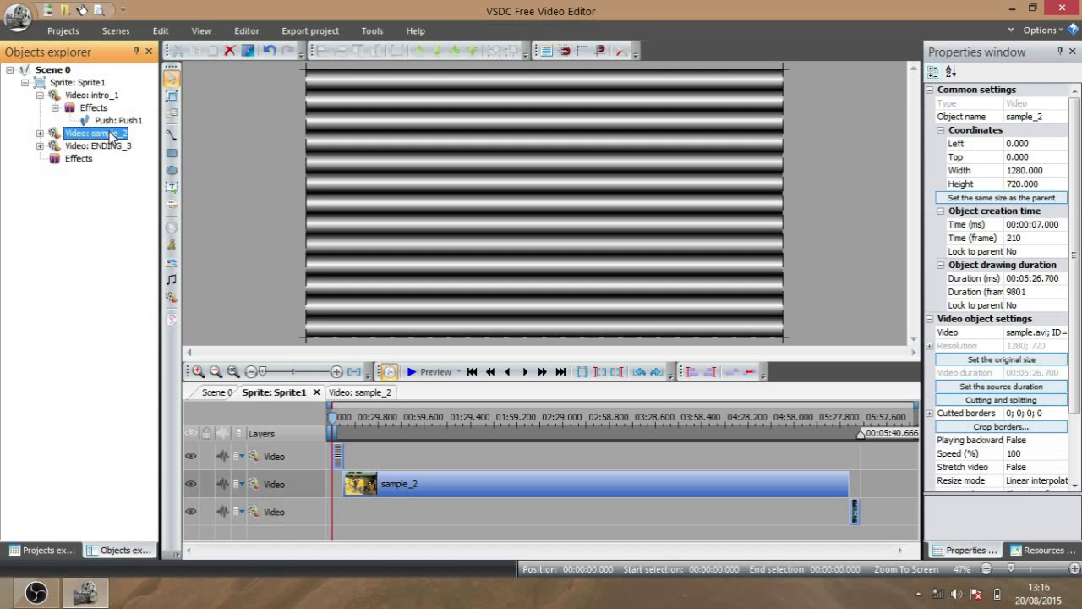
{"action": "left_click", "coordinate": [413, 491]}
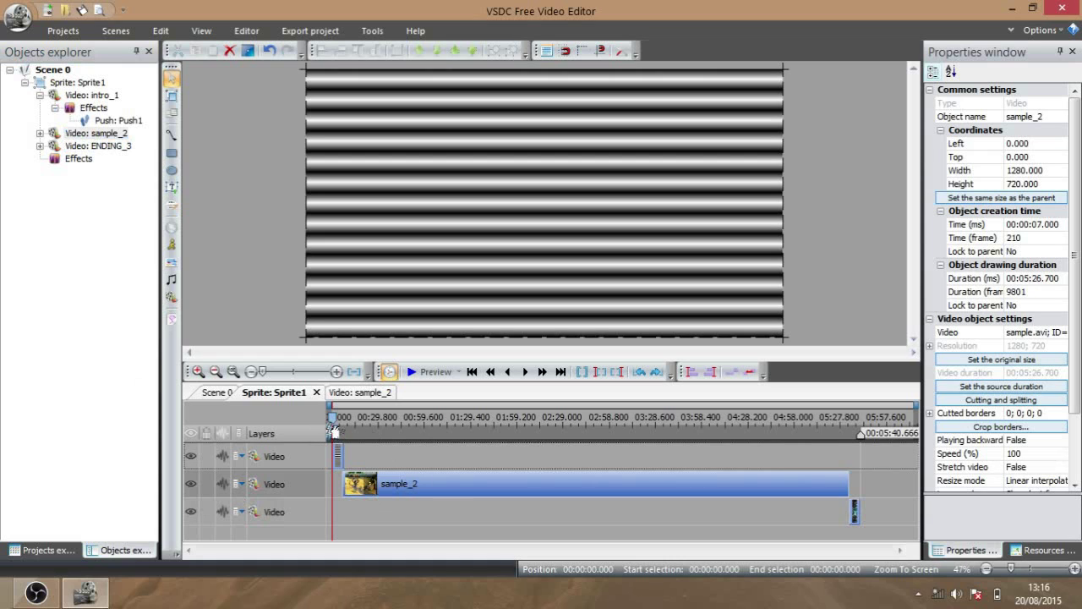
{"action": "left_click_drag", "start_coordinate": [337, 430], "coordinate": [402, 438]}
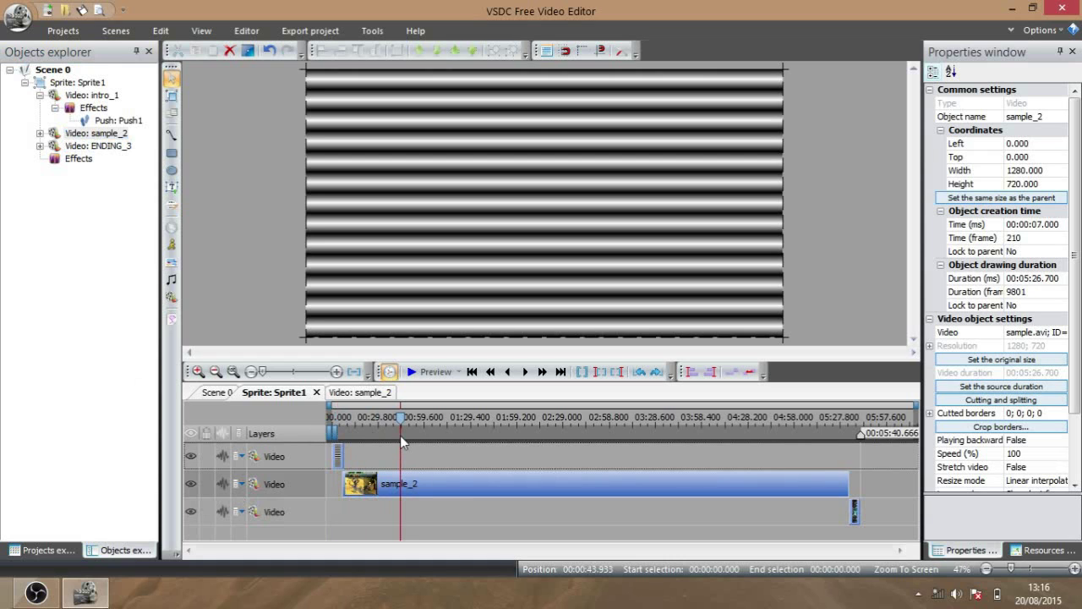
Shrink the sample_2 frame, then reset it to the full 1280×720 scene size
{"action": "left_click", "coordinate": [461, 484]}
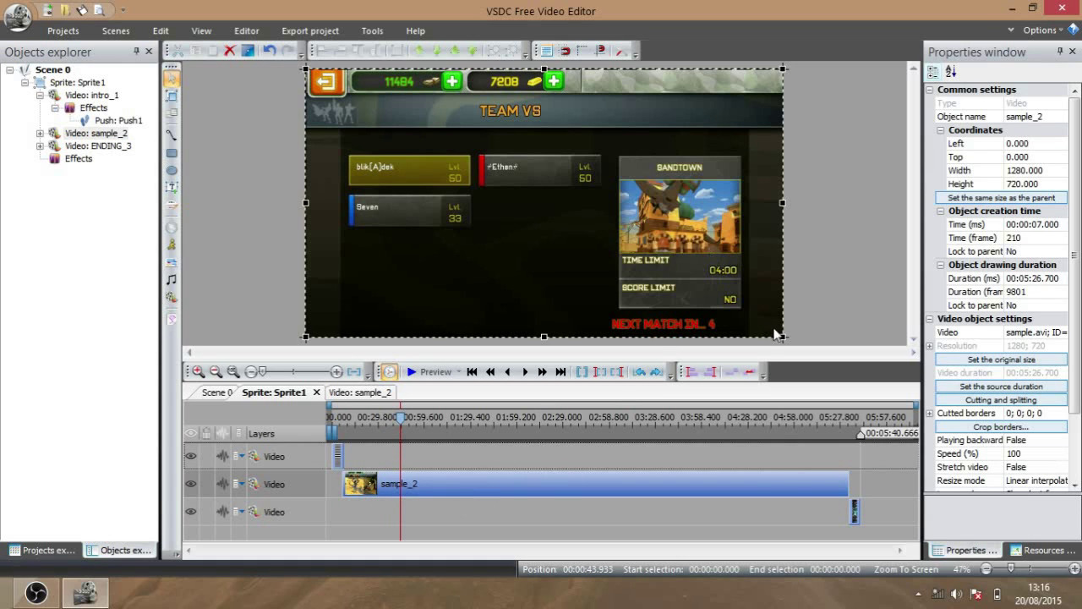
{"action": "left_click_drag", "start_coordinate": [783, 337], "coordinate": [681, 317]}
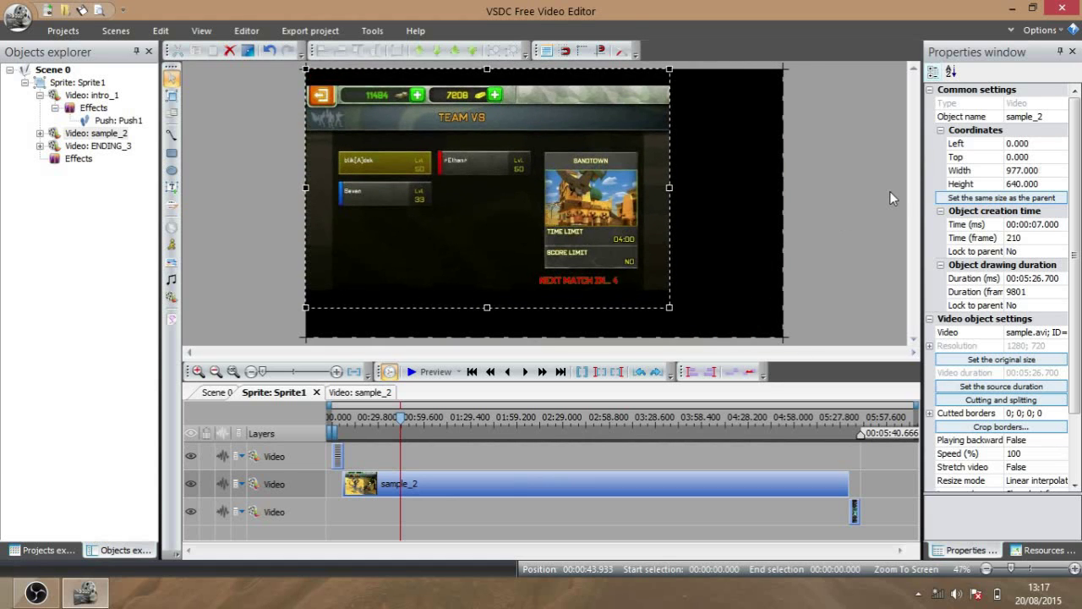
{"action": "left_click", "coordinate": [967, 201]}
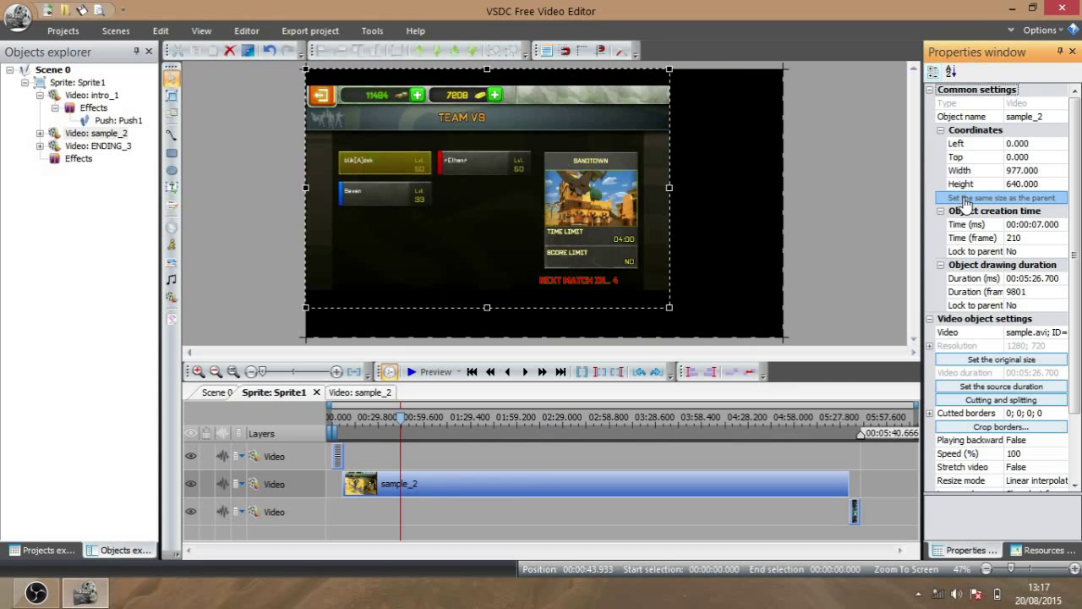
Reselect sample_2 and open it in the Cutting and splitting editor
{"action": "left_click", "coordinate": [893, 271]}
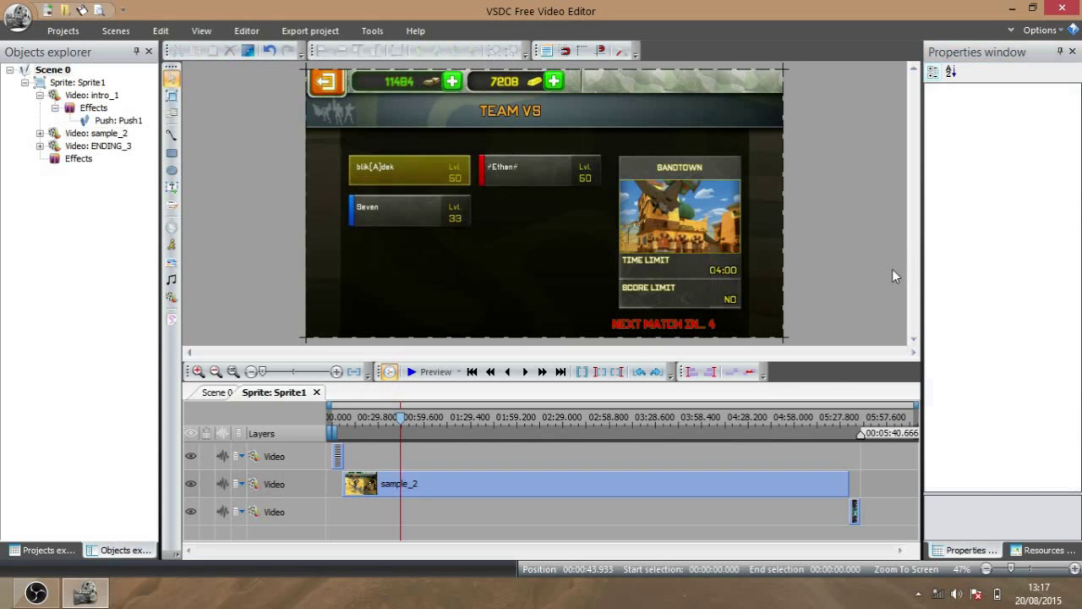
{"action": "left_click", "coordinate": [798, 493]}
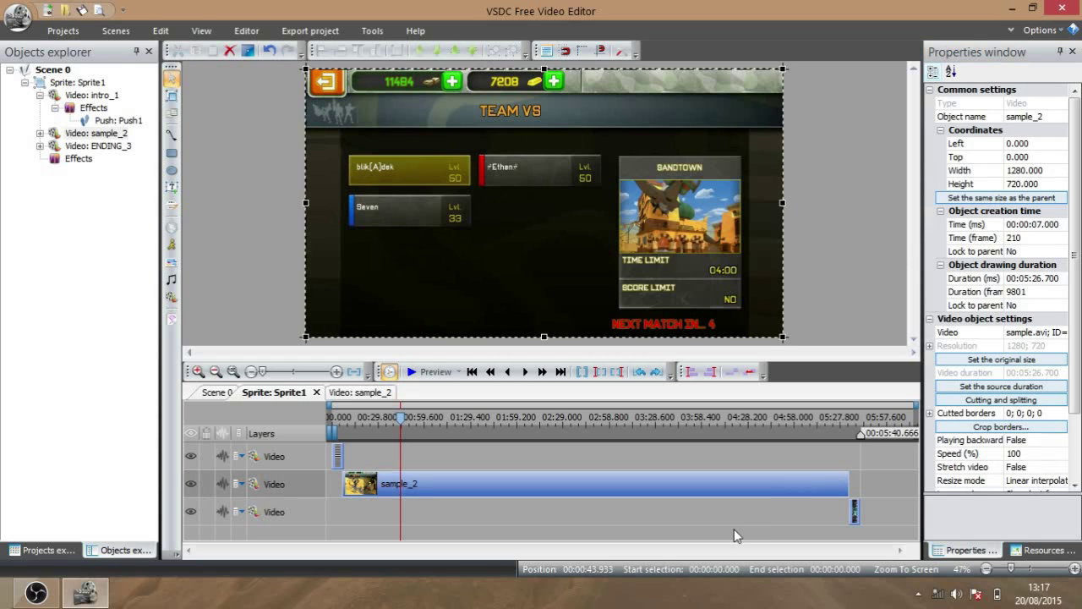
{"action": "left_click", "coordinate": [989, 401]}
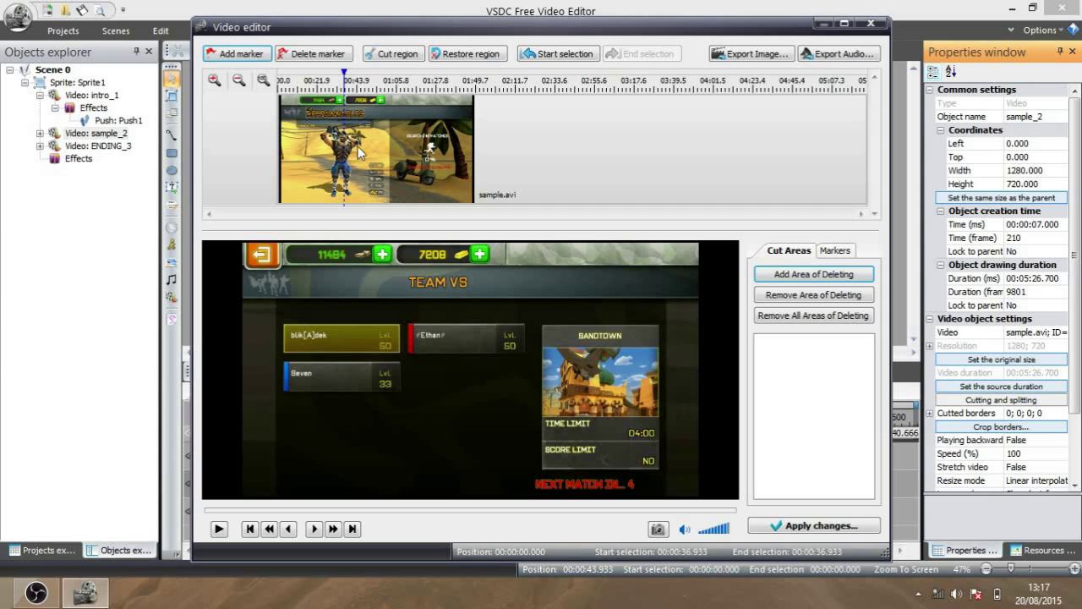
Scrub through sample.avi from its start and mark a region ending at 00:01:51.095
{"action": "mouse_move", "coordinate": [345, 78]}
{"action": "left_mouse_down"}
{"action": "mouse_move", "coordinate": [283, 79]}
{"action": "mouse_move", "coordinate": [329, 79]}
{"action": "left_mouse_up"}
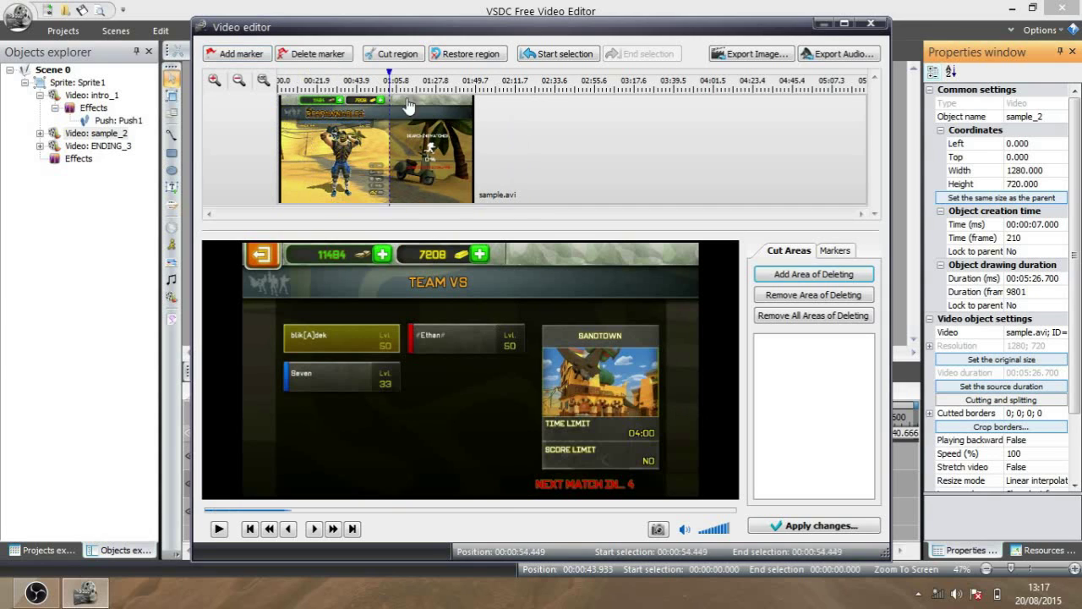
{"action": "left_click", "coordinate": [269, 80]}
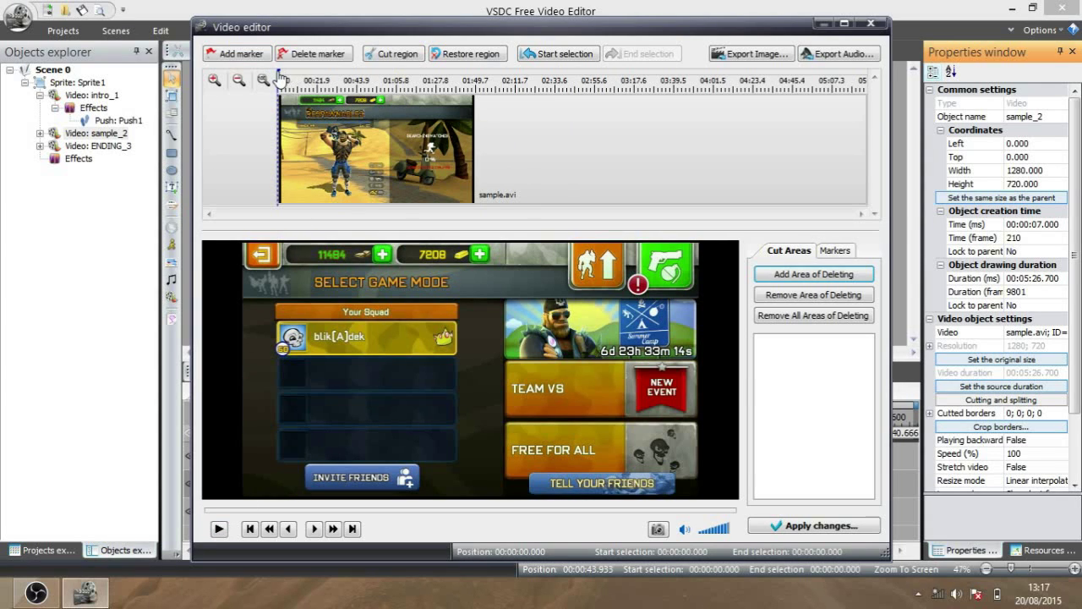
{"action": "left_click_drag", "start_coordinate": [279, 78], "coordinate": [479, 81]}
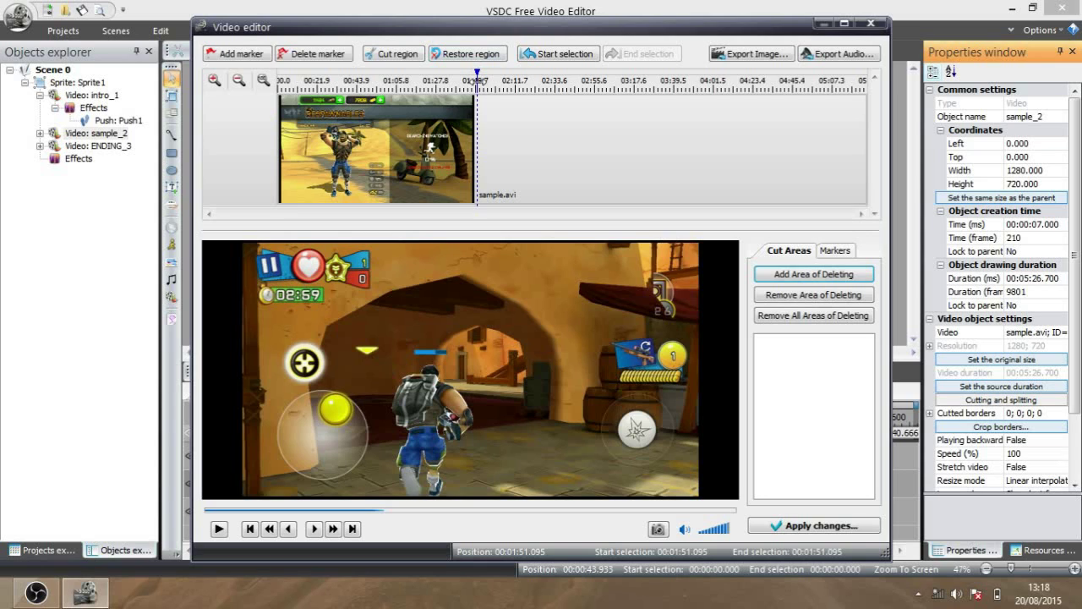
{"action": "left_click_drag", "start_coordinate": [478, 82], "coordinate": [269, 84]}
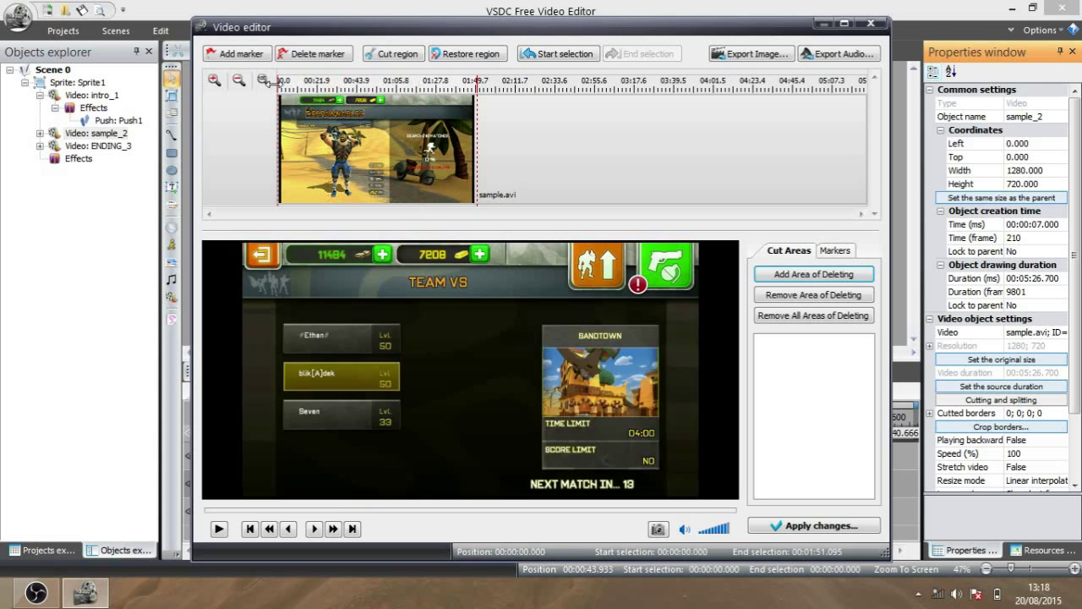